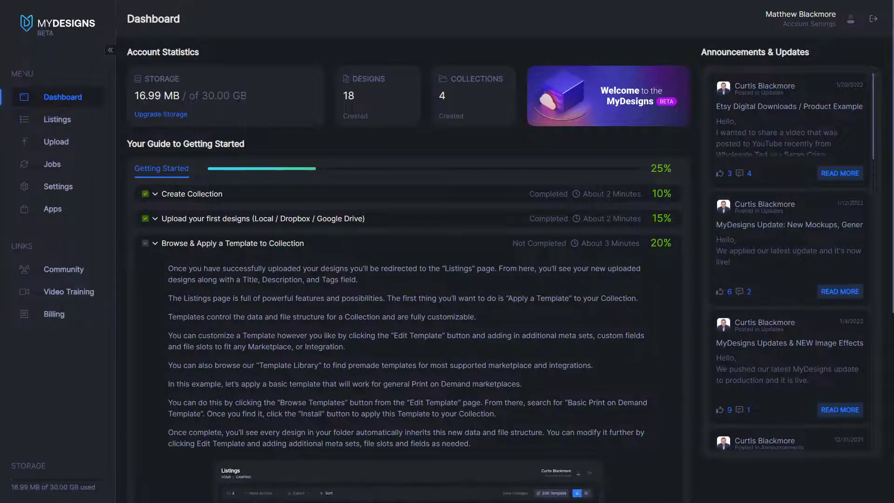
- Open Listings, browse the camping design cards, and select all ten listings
left_click(68, 125)
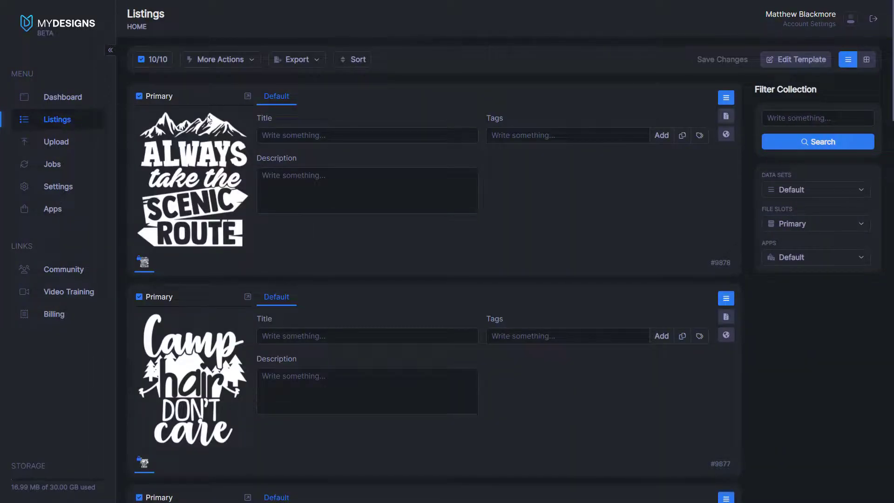
scroll(215, 125, "down", 20)
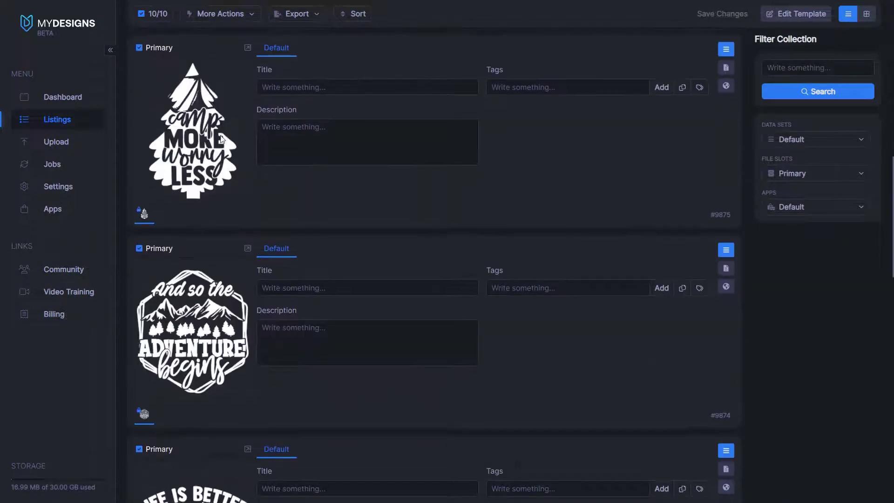
scroll(222, 145, "down", 4)
scroll(225, 156, "up", 20)
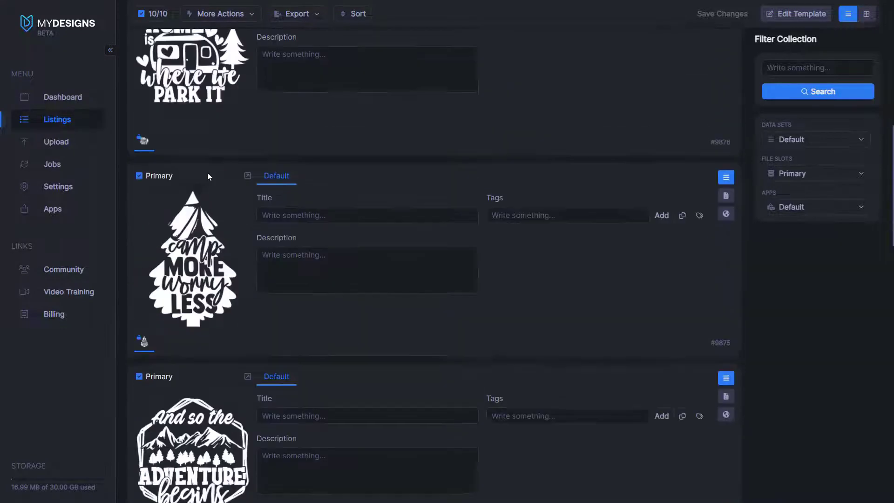
scroll(221, 149, "up", 2)
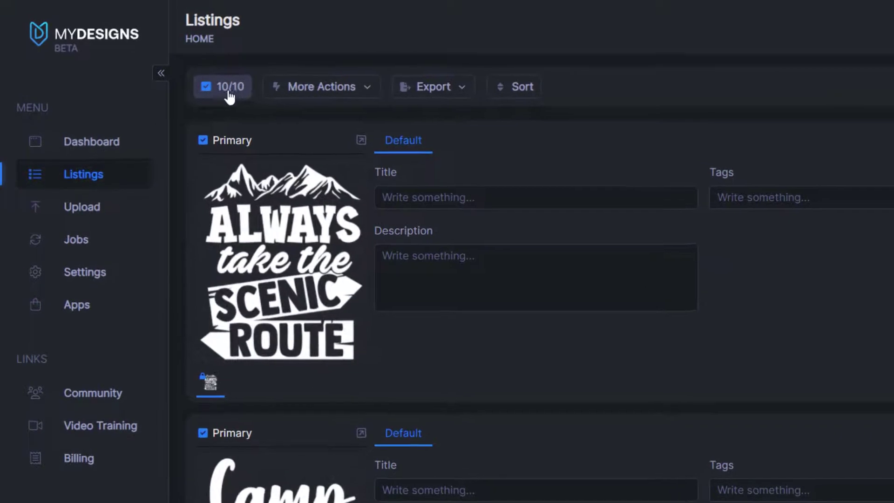
left_click(229, 97)
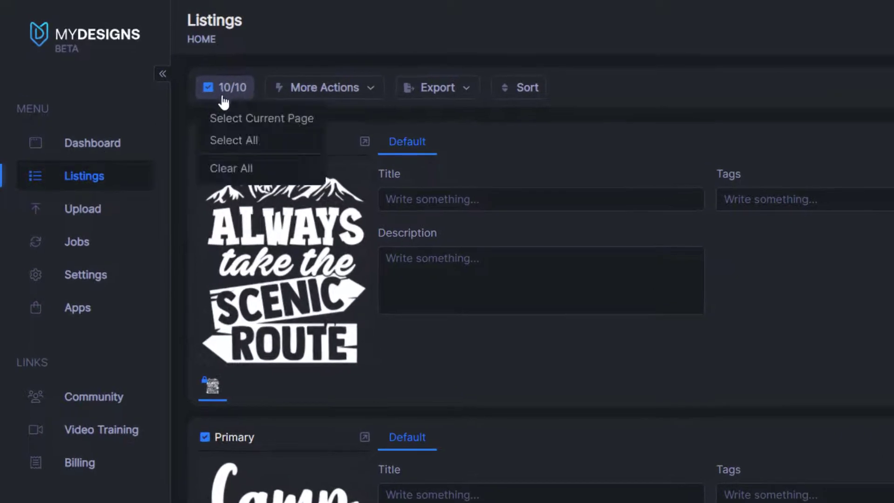
left_click(233, 140)
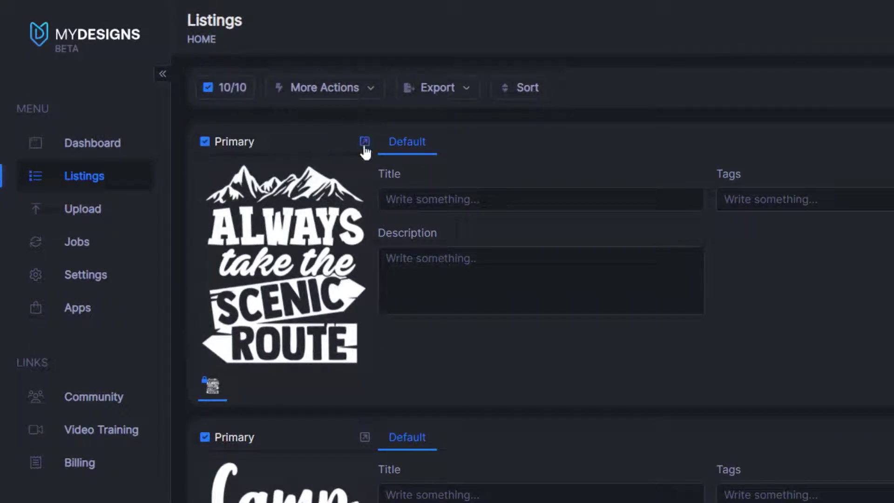
- Open Image Utility > Color Overlay and create a new output slot named Color1
left_click(364, 94)
mouse_move(344, 236)
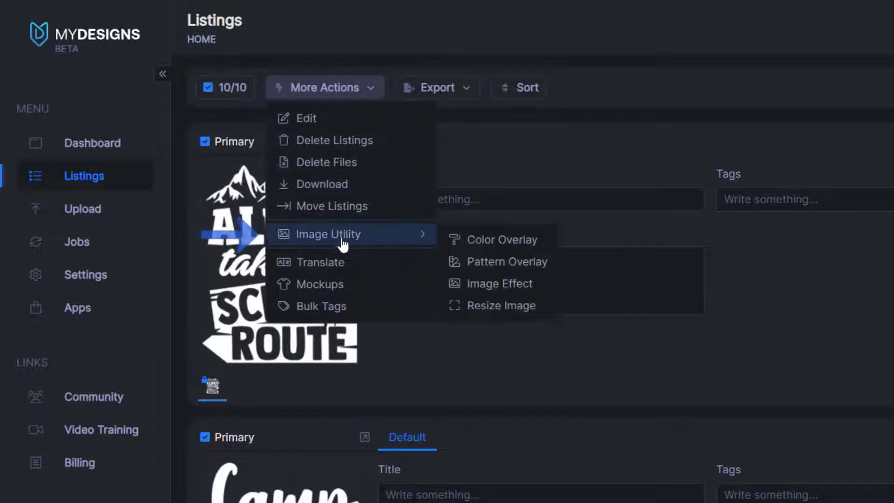
left_click(491, 242)
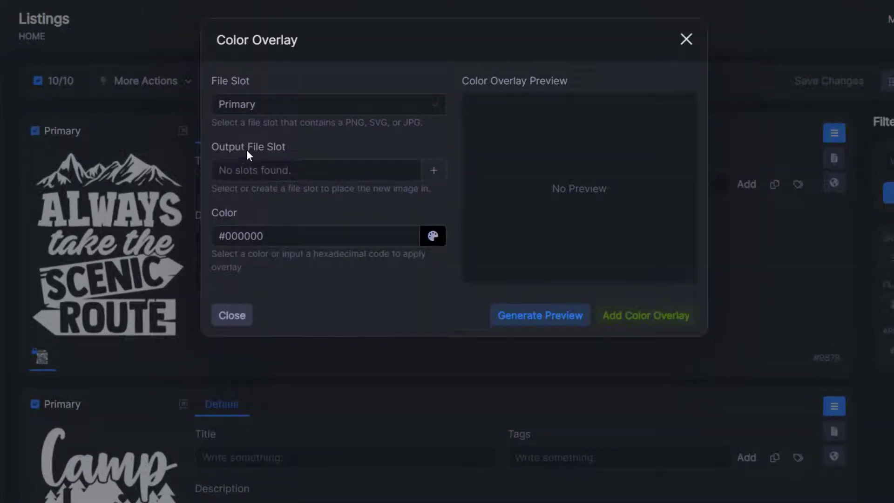
left_click(433, 169)
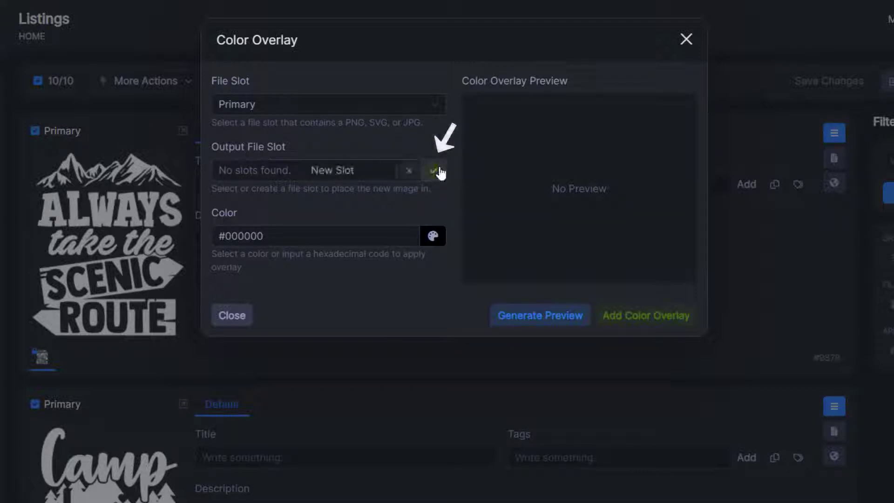
type("Color1")
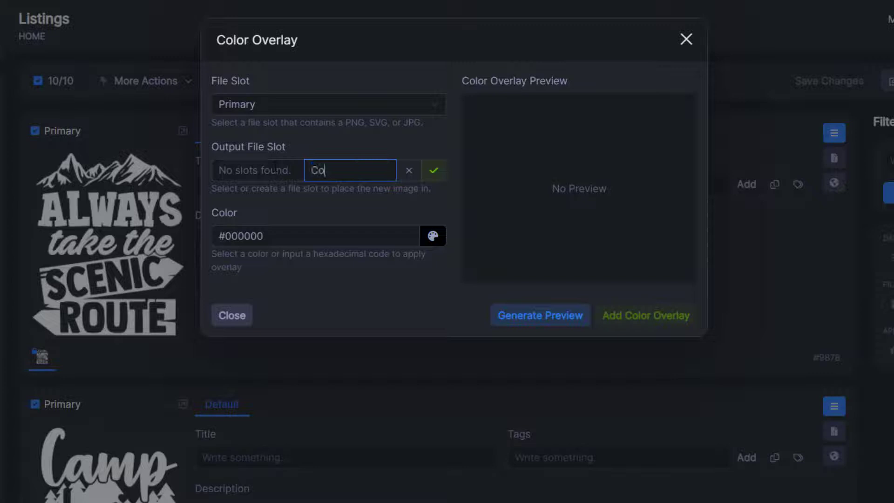
left_click(433, 170)
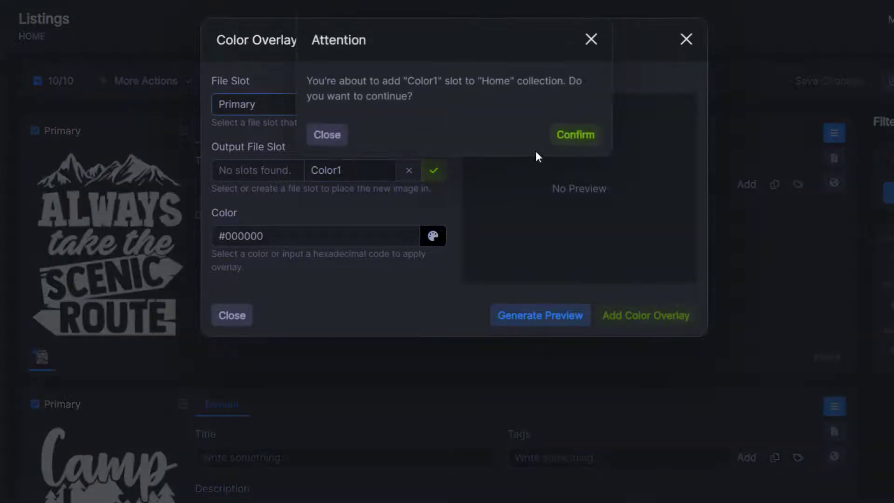
- Confirm the Color1 slot, keep the overlay colour at #000000, and generate a black preview
left_click(567, 139)
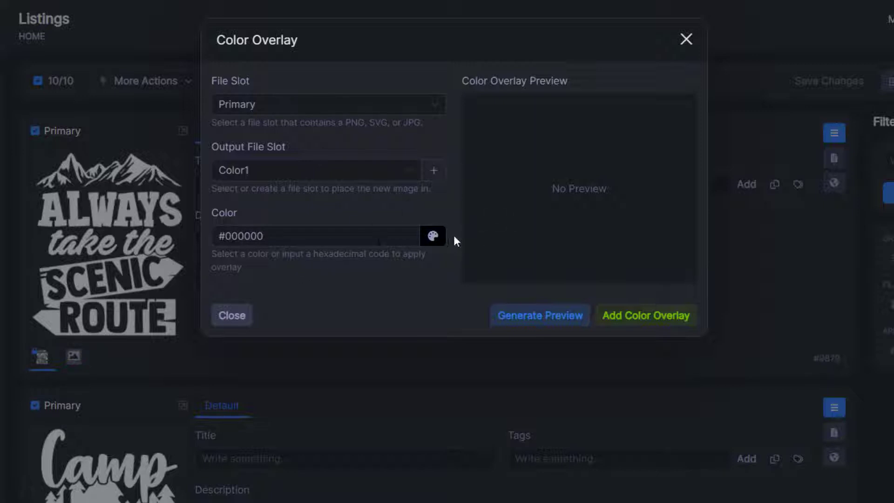
left_click(432, 235)
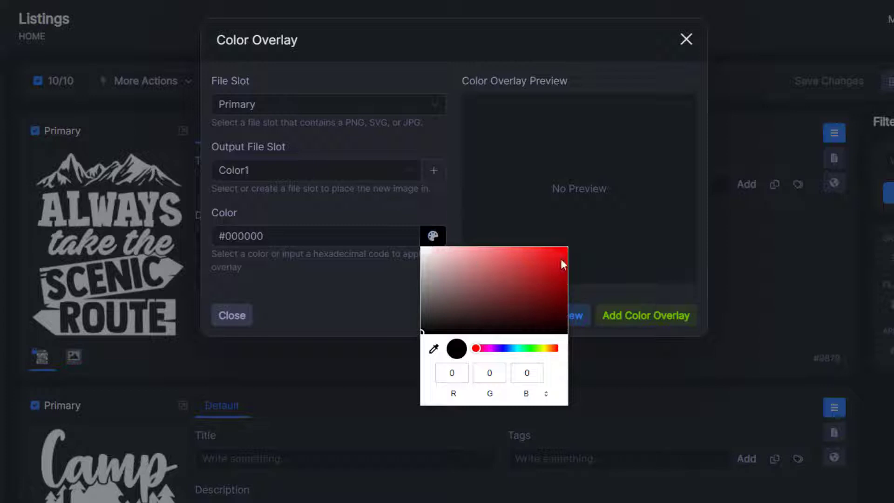
left_click_drag(559, 256, 567, 277)
left_click_drag(481, 348, 498, 348)
left_click(549, 279)
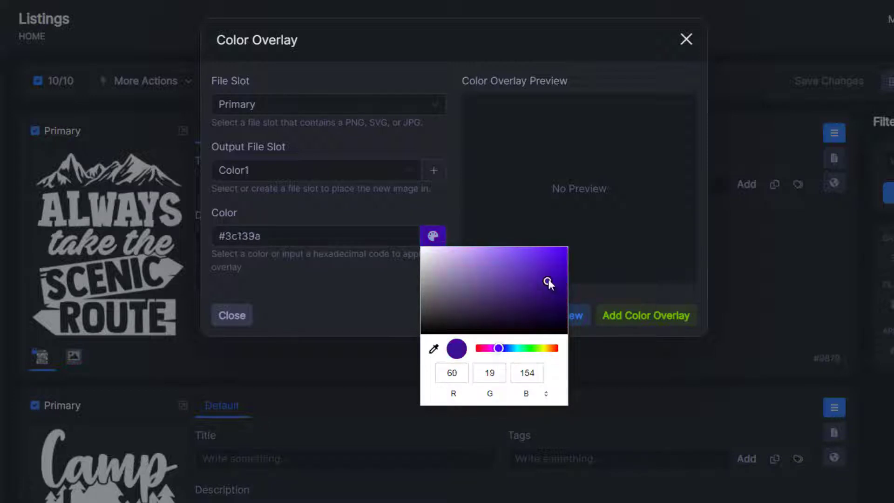
left_click_drag(549, 281, 555, 255)
left_click_drag(499, 348, 421, 347)
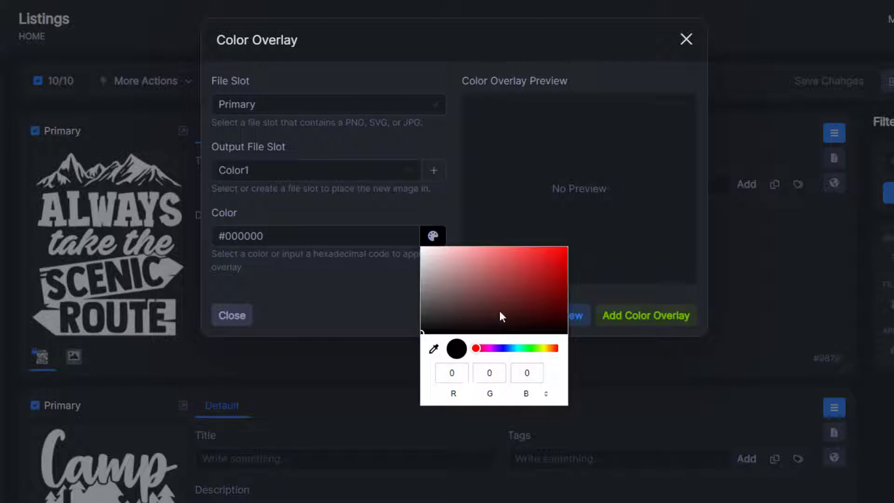
left_click(383, 303)
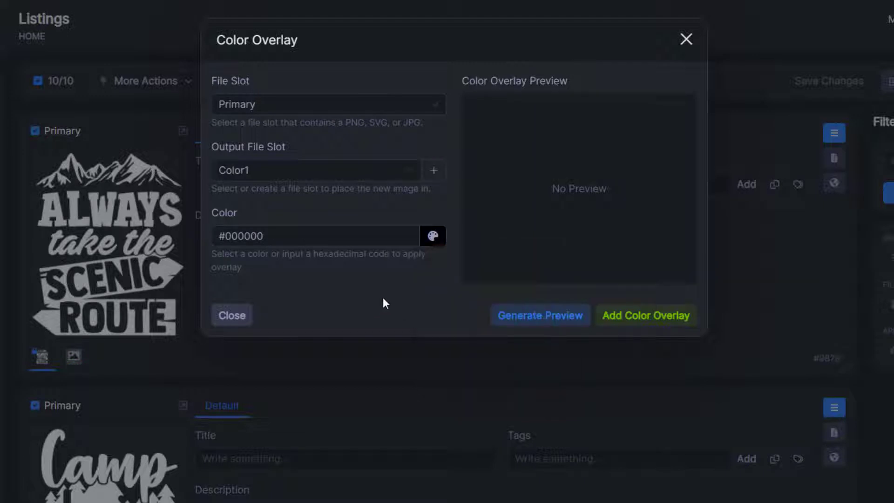
left_click(542, 323)
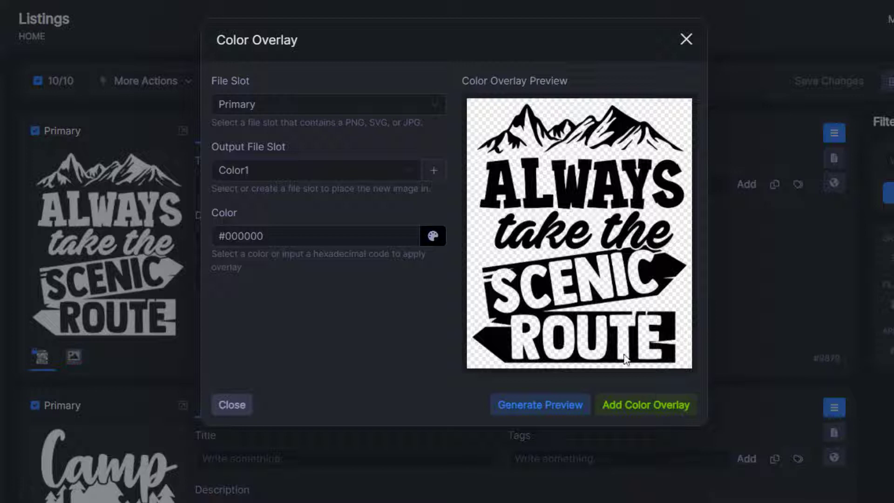
- Run the #000000 Color Overlay on all ten designs, saving into Color1
left_click(631, 409)
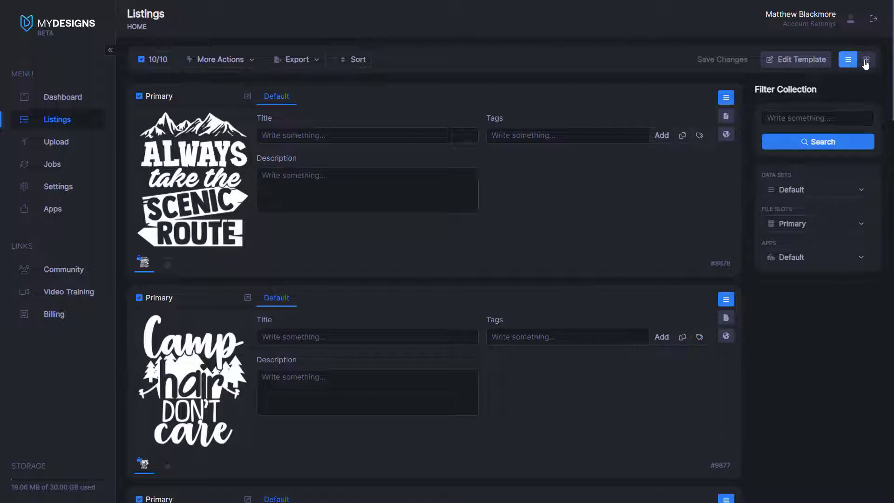
- Show the listings as a grid filtered to the Color1 slot to review the black designs
left_click(867, 62)
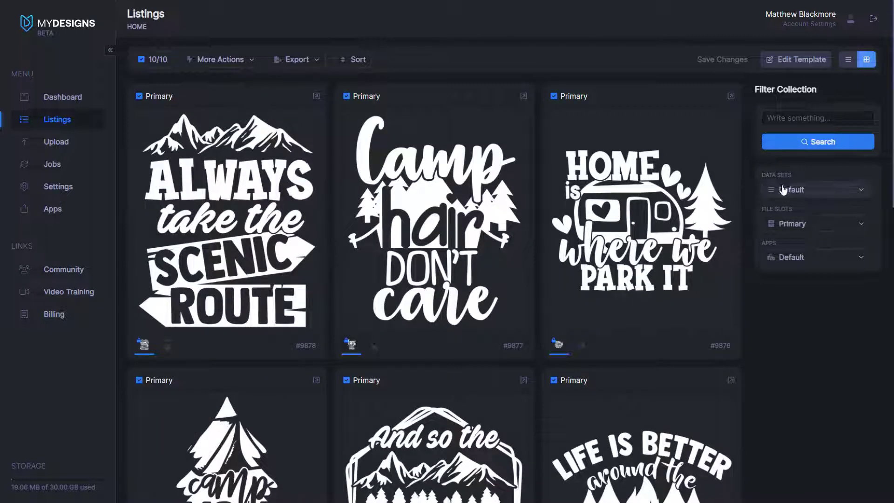
left_click(809, 225)
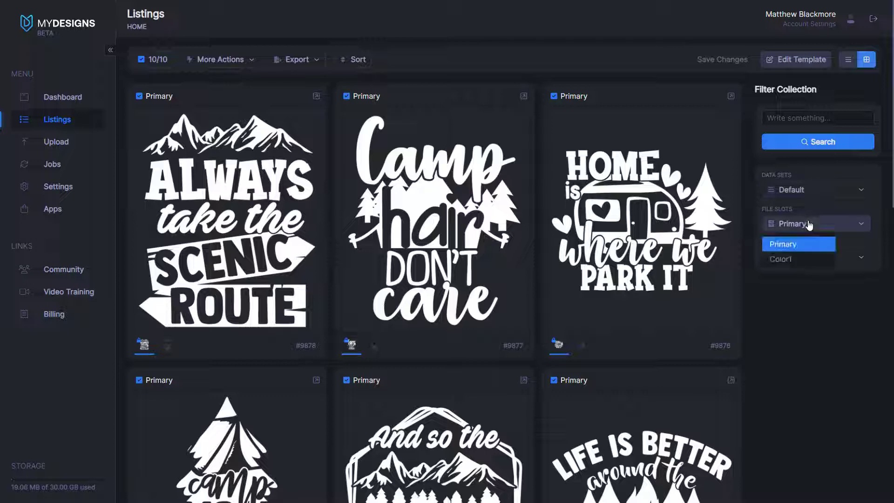
left_click(781, 258)
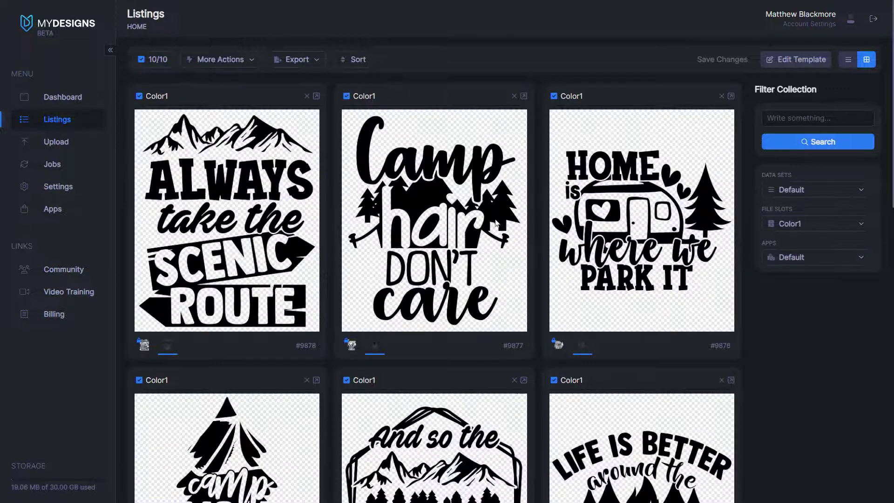
scroll(281, 183, "down", 2)
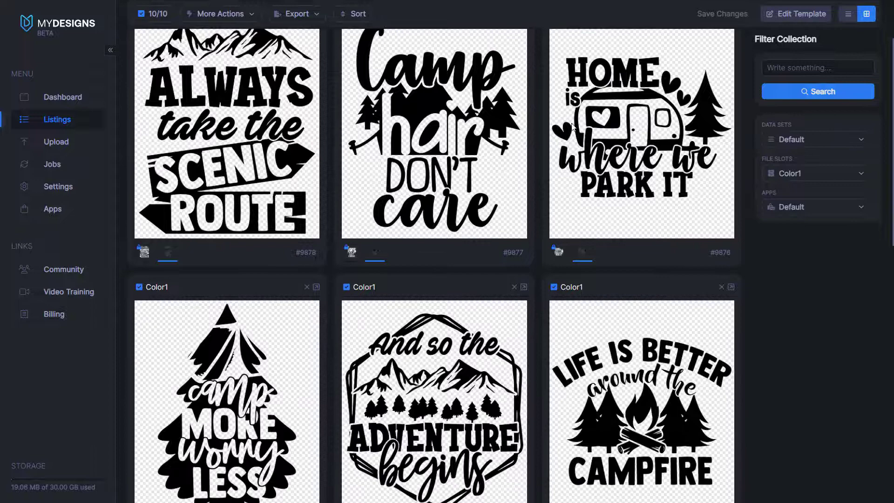
scroll(573, 127, "down", 10)
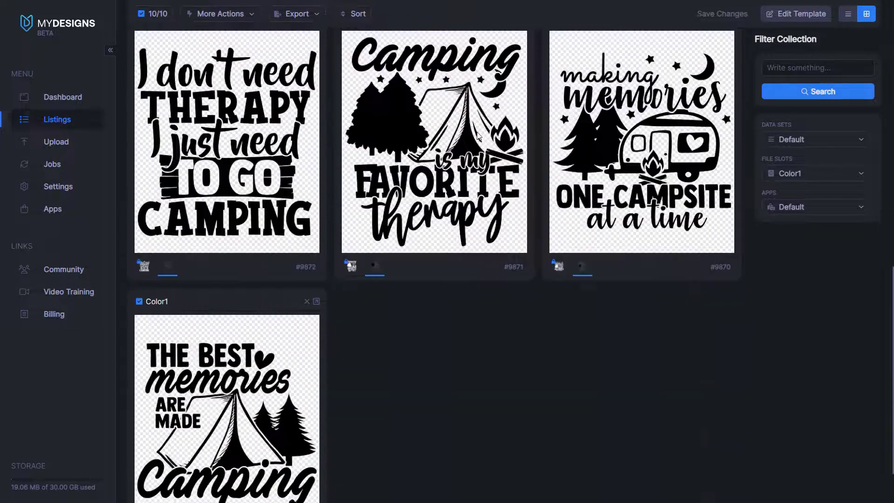
scroll(473, 144, "up", 1)
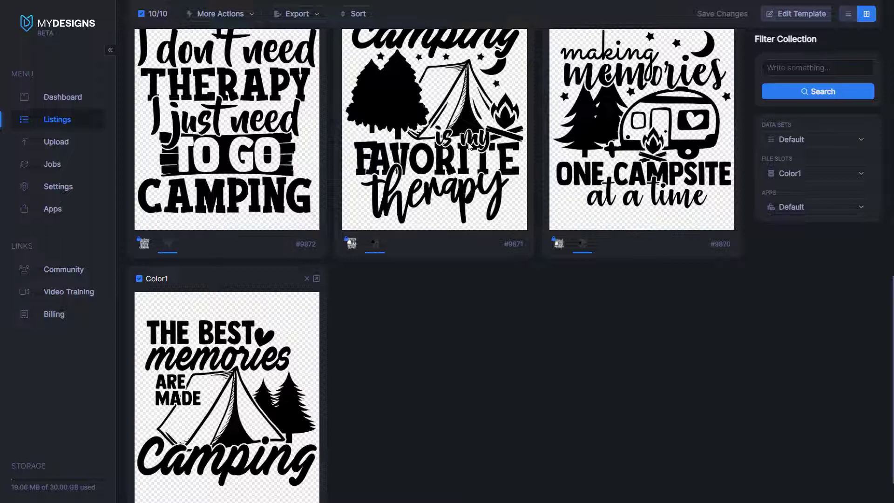
scroll(476, 156, "up", 10)
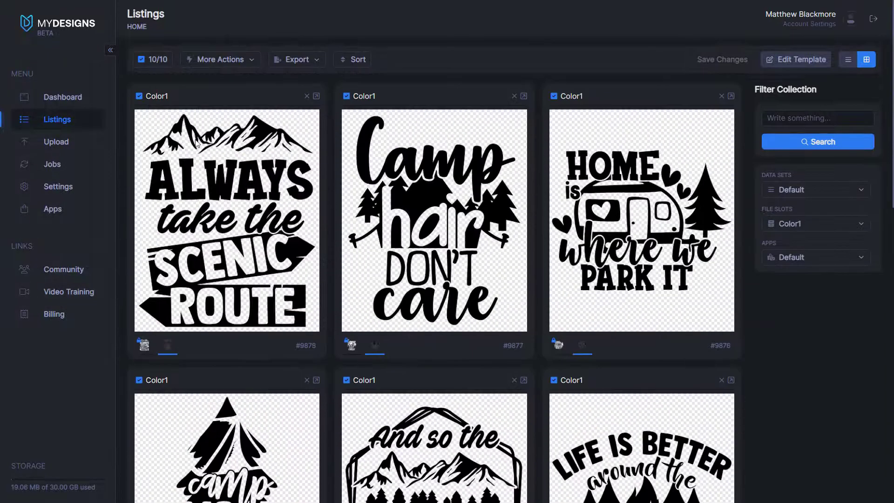
- Return to list view and check the first design's original Primary image
left_click(848, 59)
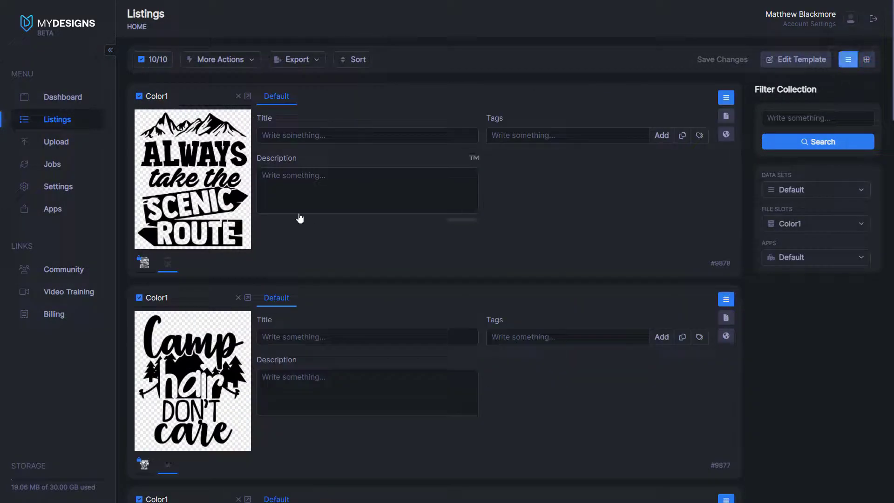
left_click(144, 260)
scroll(173, 204, "down", 1)
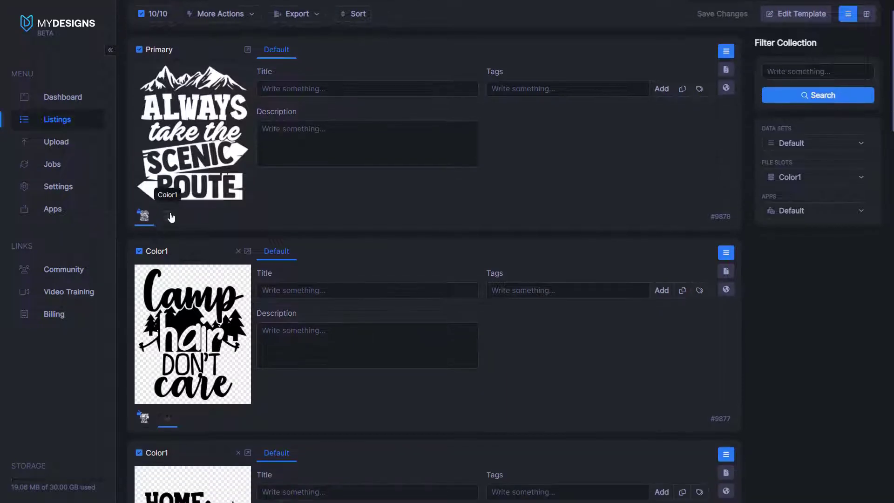
- Start a Color Overlay on the selected designs with a new output slot named Color2
scroll(203, 215, "up", 1)
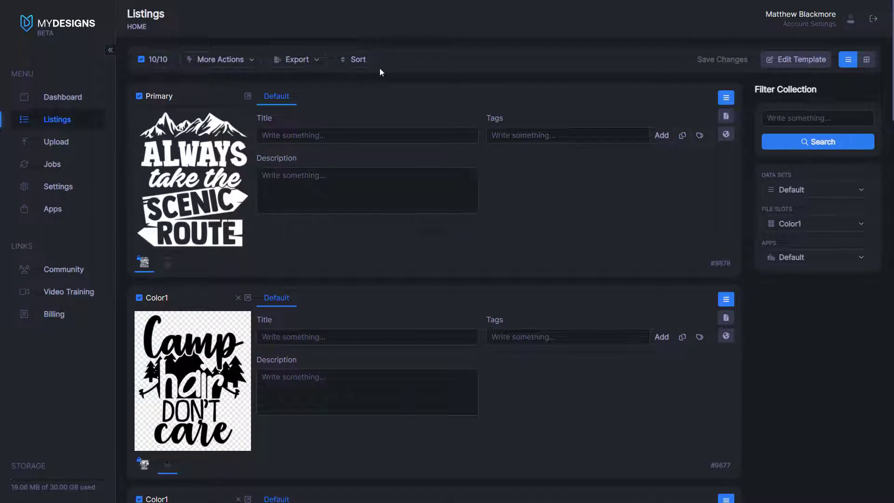
left_click(246, 60)
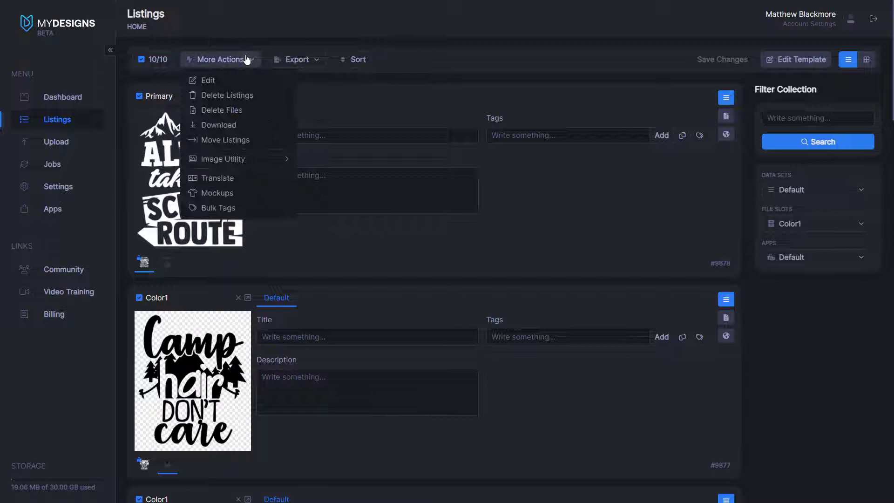
mouse_move(222, 163)
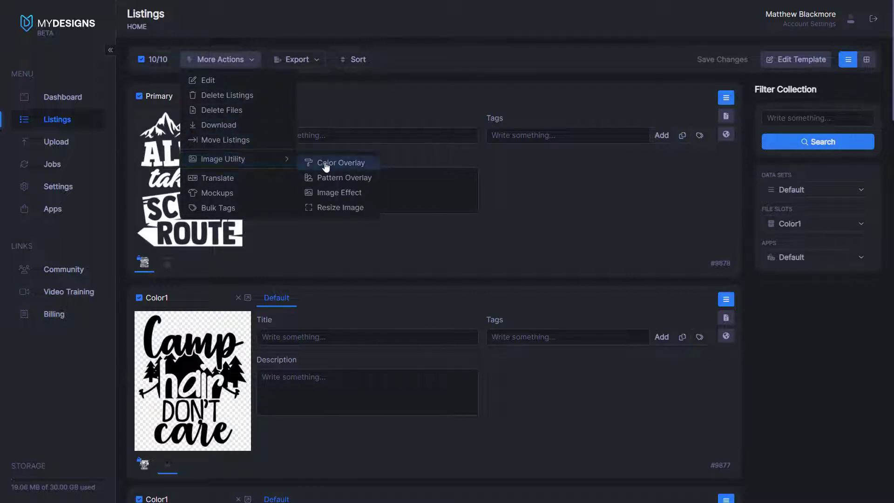
left_click(342, 163)
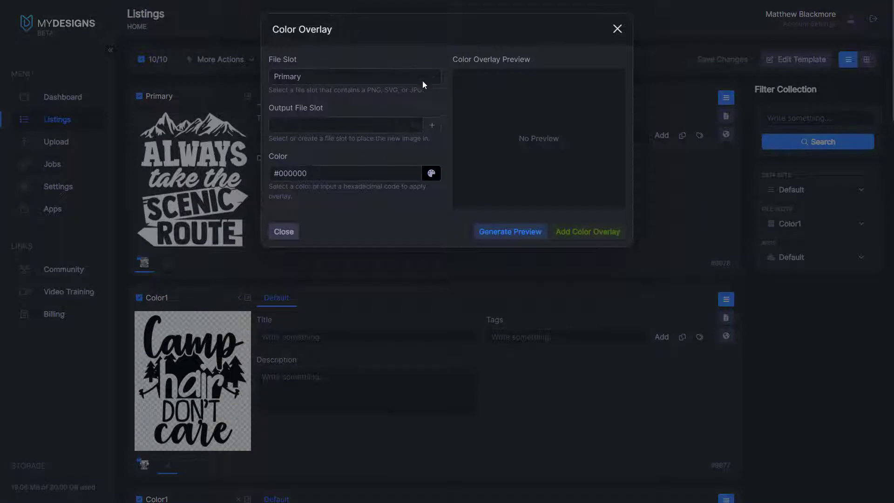
left_click(432, 129)
key("ctrl+a")
type("Color2")
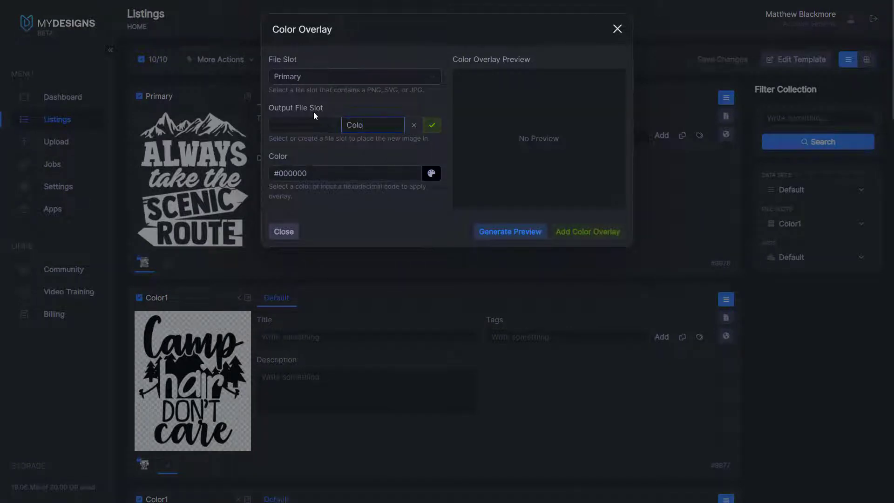
left_click(431, 126)
left_click(531, 101)
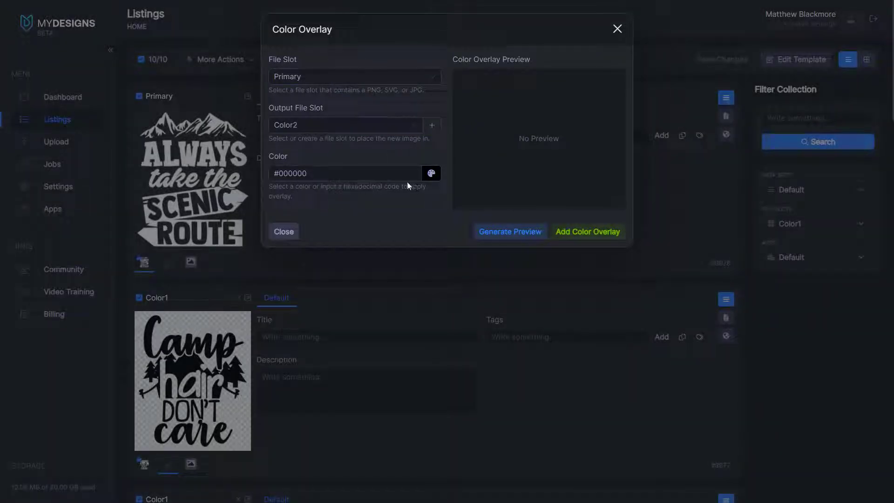
- Eyedrop the blue #1e4781 as the overlay colour
left_click(431, 174)
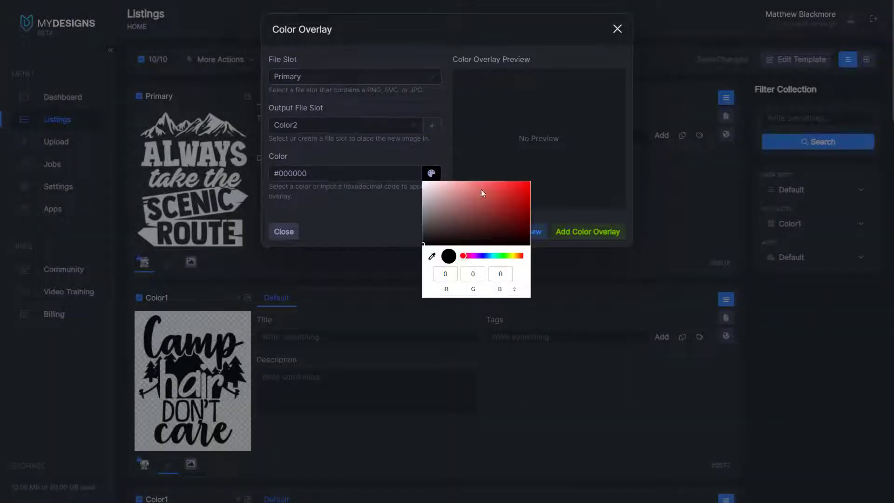
left_click(433, 257)
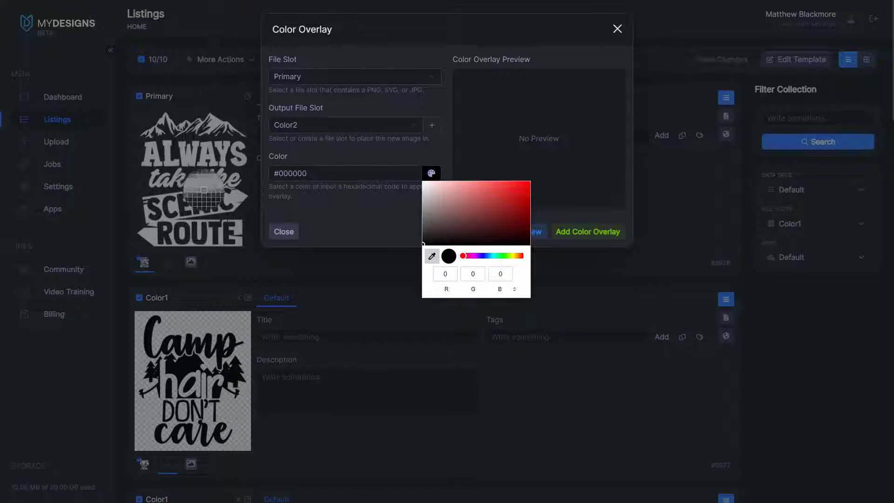
left_click(212, 211)
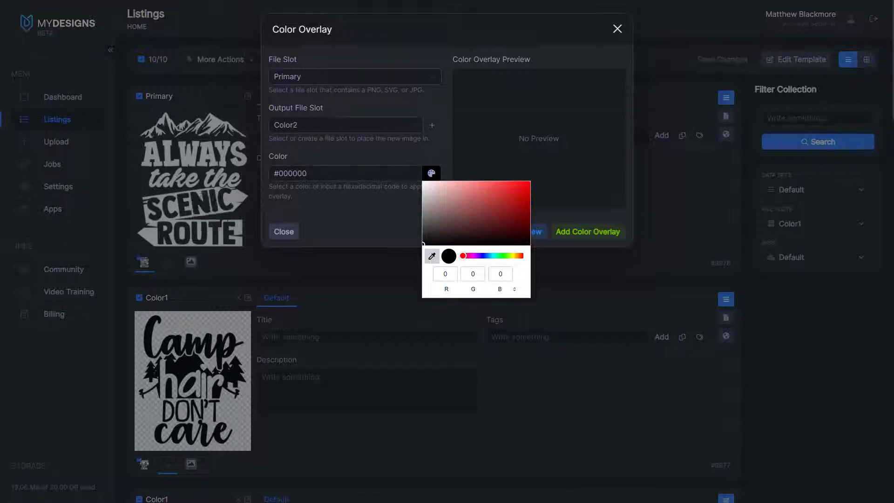
left_click(776, 141)
- Preview the #1e4781 blue overlay and apply it to all ten designs
left_click(392, 215)
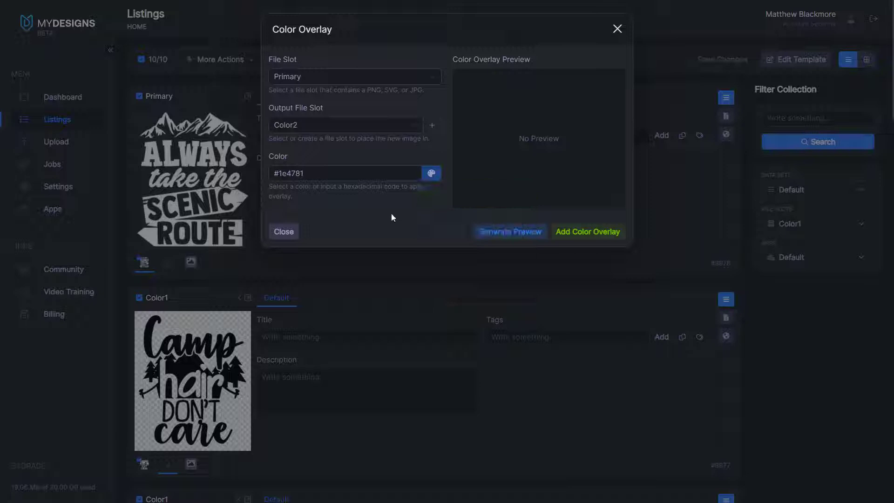
left_click(512, 232)
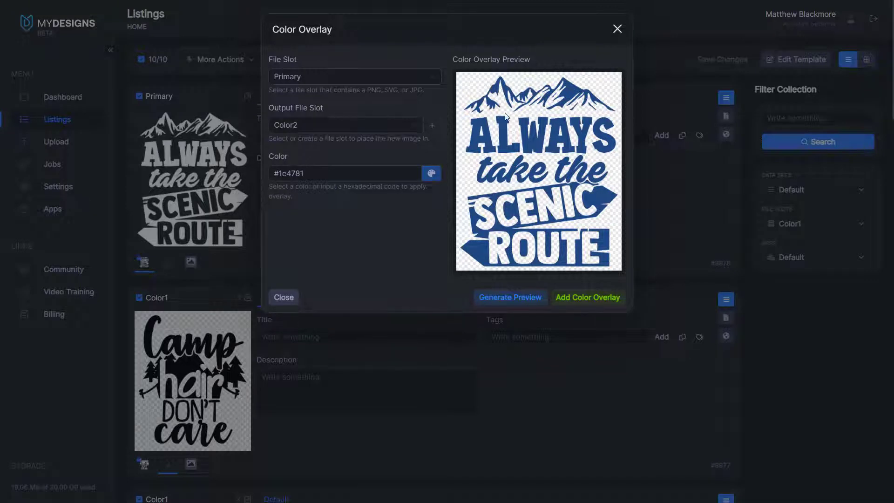
left_click(580, 298)
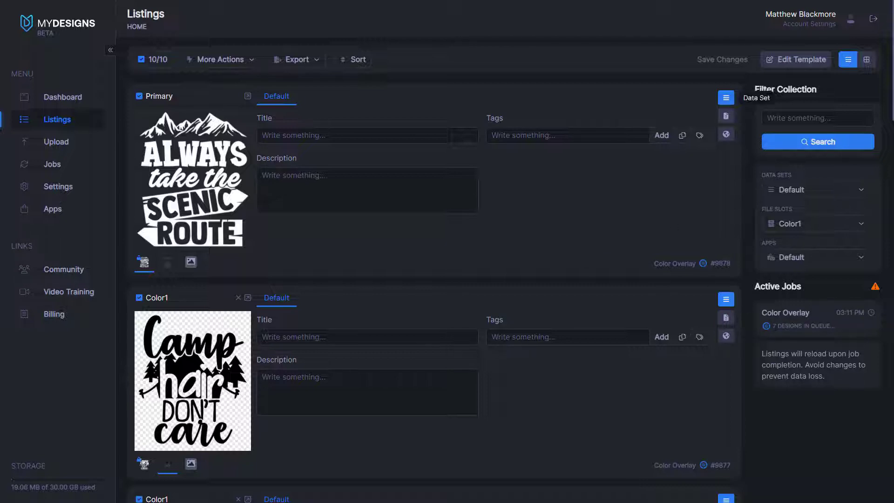
- Show the listings as a grid filtered to Color2 and browse the blue camping designs
left_click(867, 61)
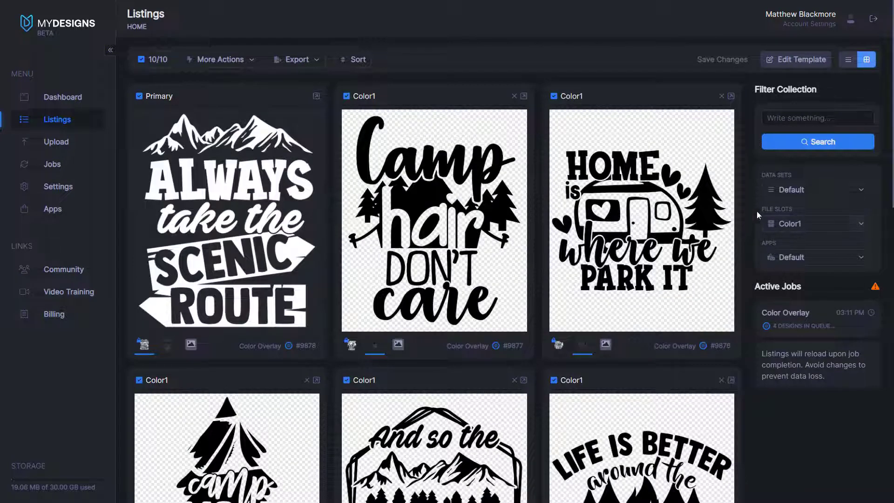
left_click(791, 226)
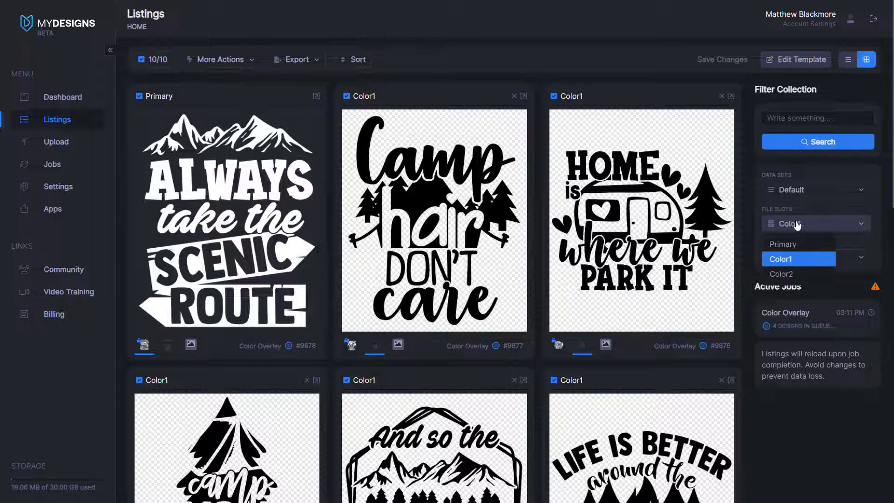
left_click(795, 276)
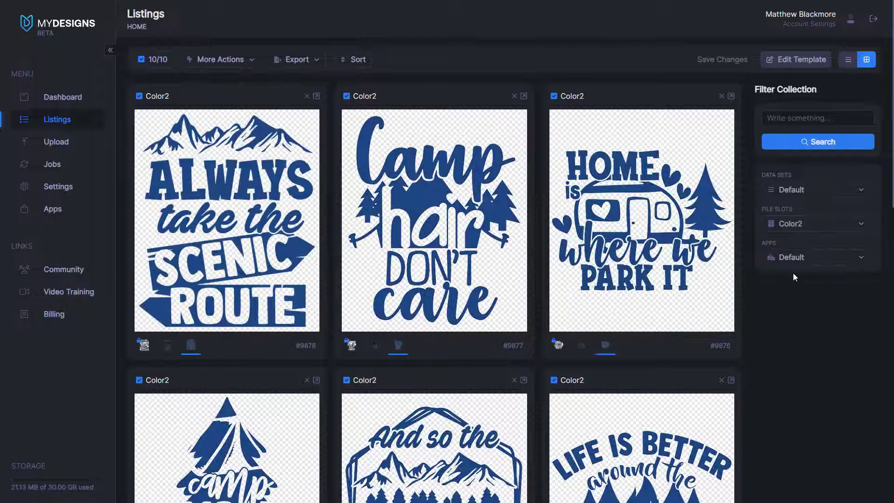
scroll(502, 157, "down", 9)
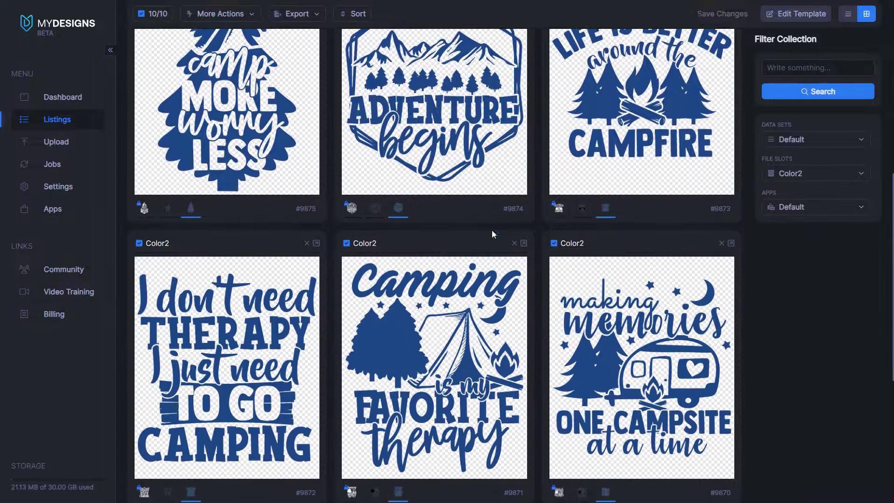
scroll(492, 230, "down", 6)
scroll(491, 224, "up", 3)
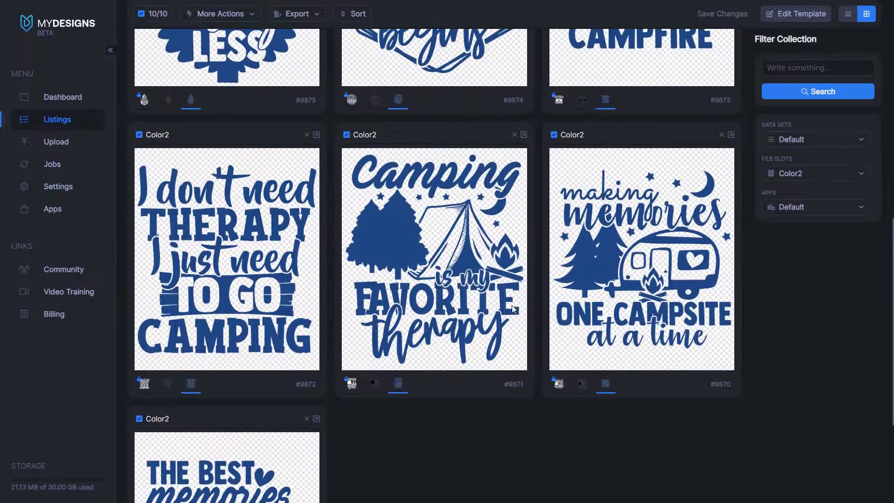
scroll(512, 305, "up", 11)
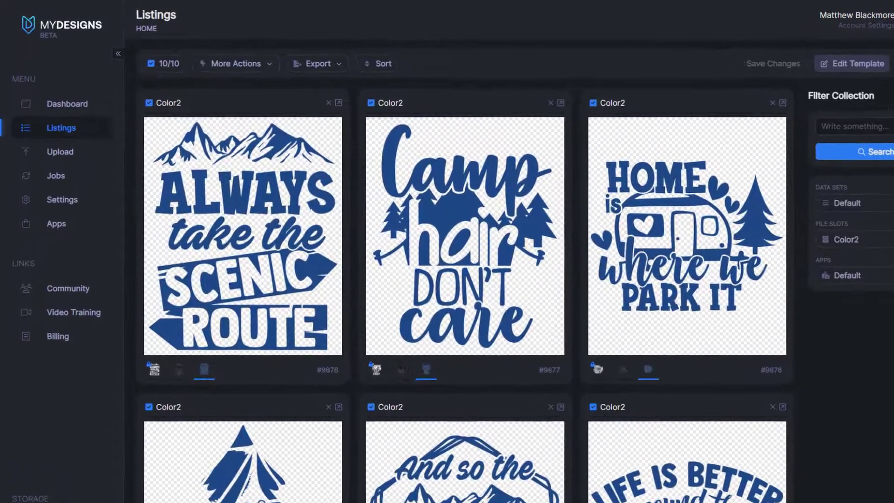
- In list view, download the Color1 versions of all listings as a zip
left_click(848, 59)
left_click(258, 69)
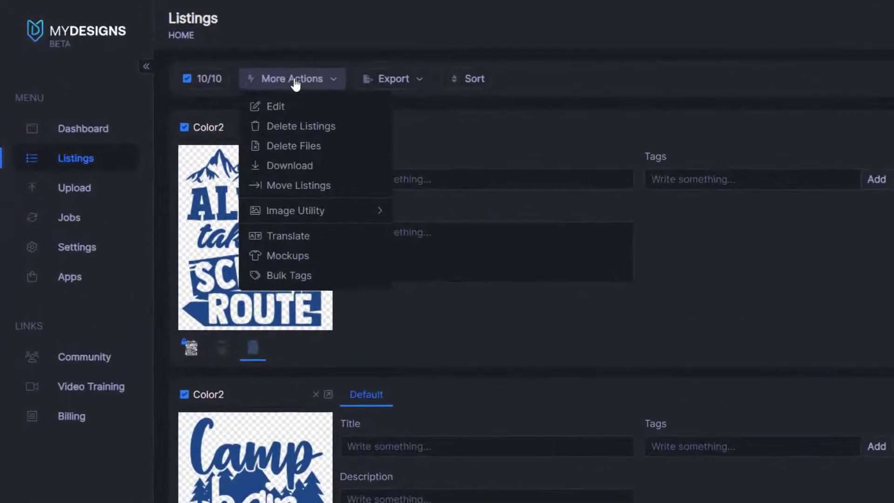
left_click(350, 180)
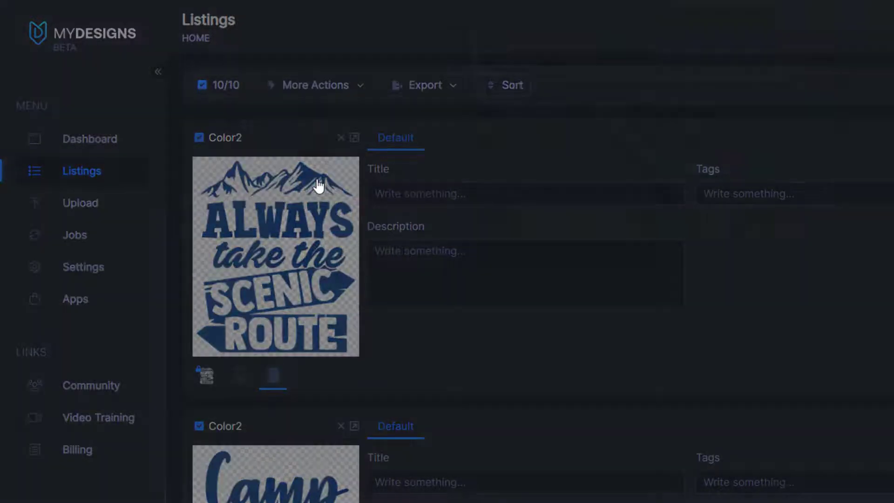
left_click(592, 109)
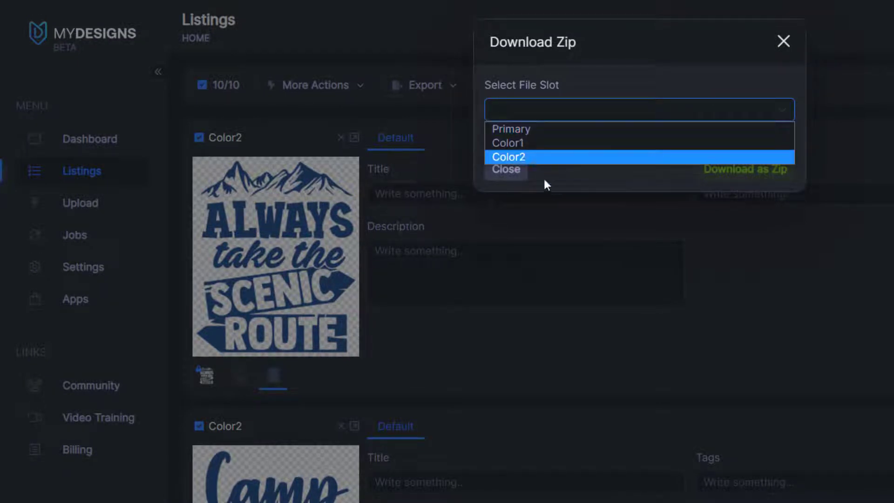
left_click(520, 143)
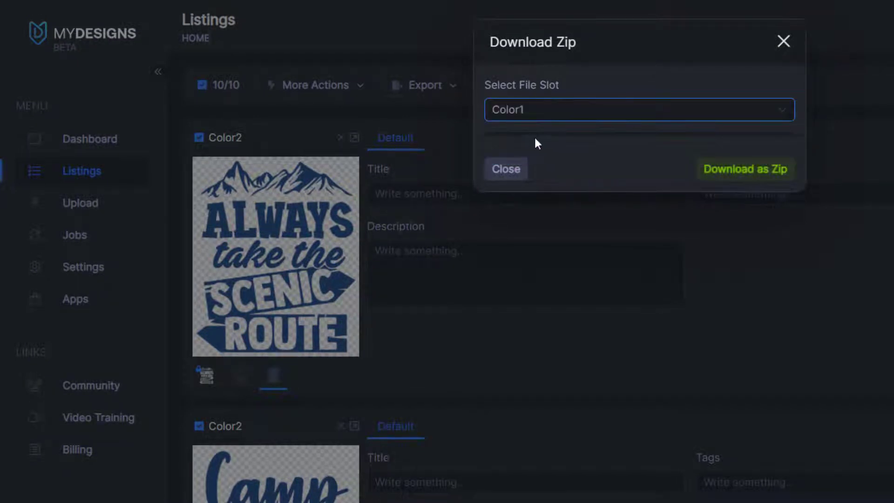
left_click(745, 176)
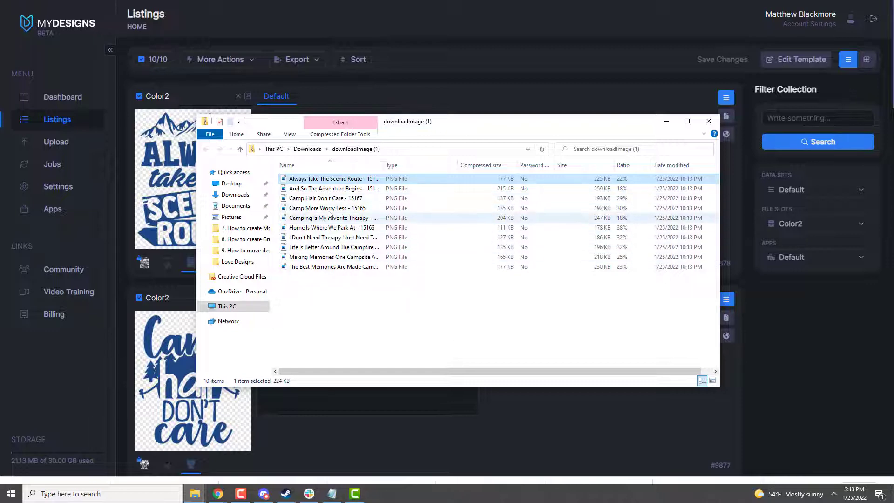
double_click(334, 182)
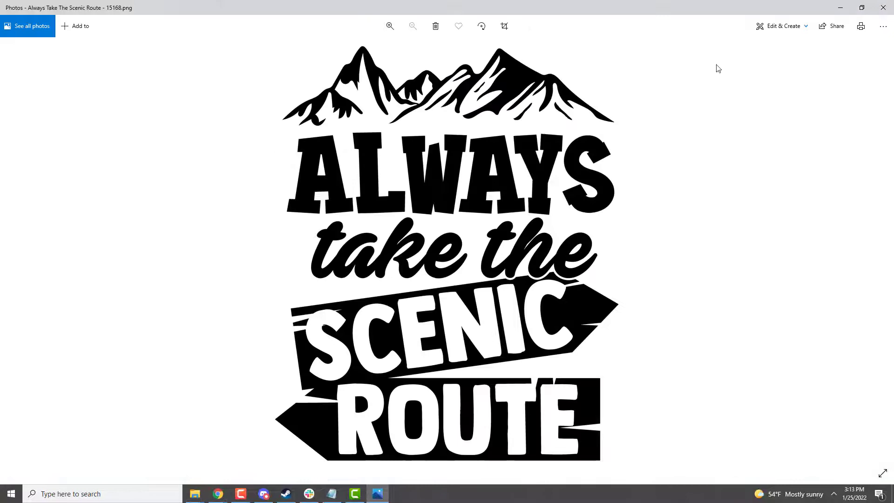
left_click(883, 7)
double_click(333, 195)
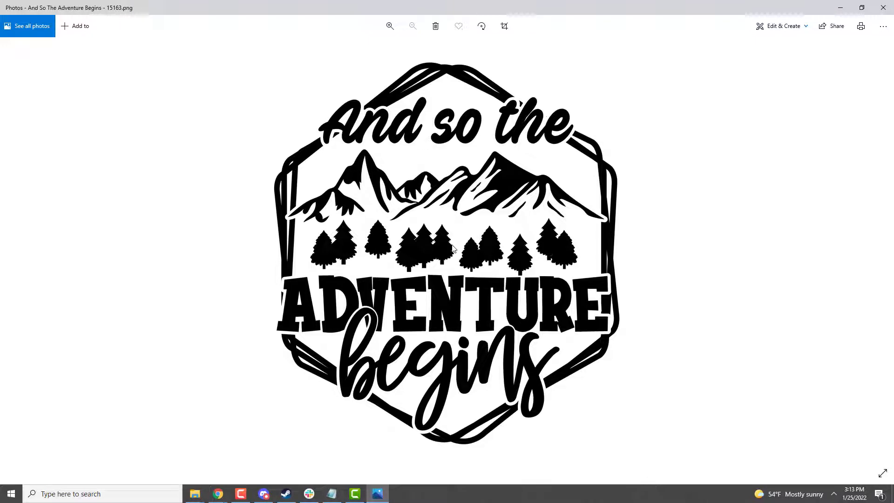
left_click(884, 7)
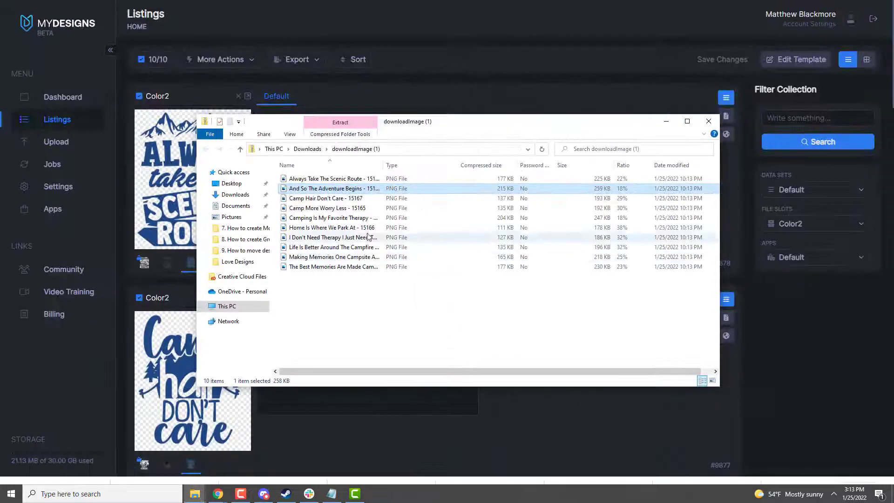
double_click(344, 198)
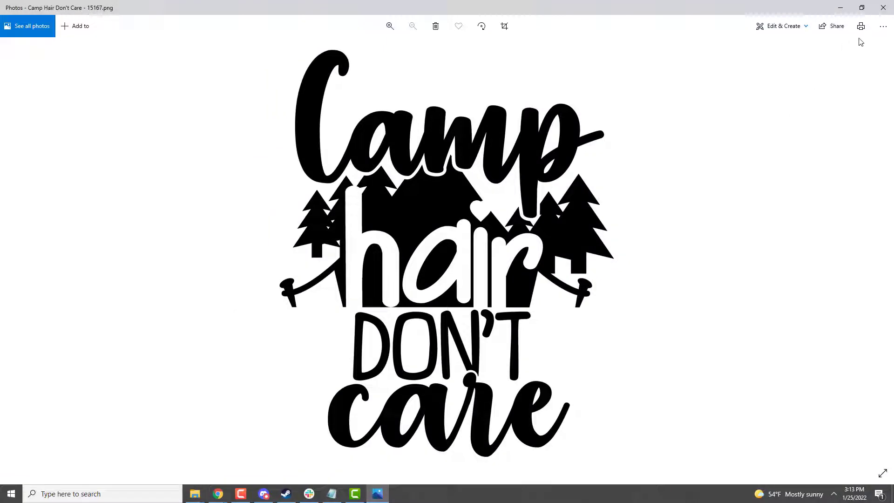
left_click(884, 8)
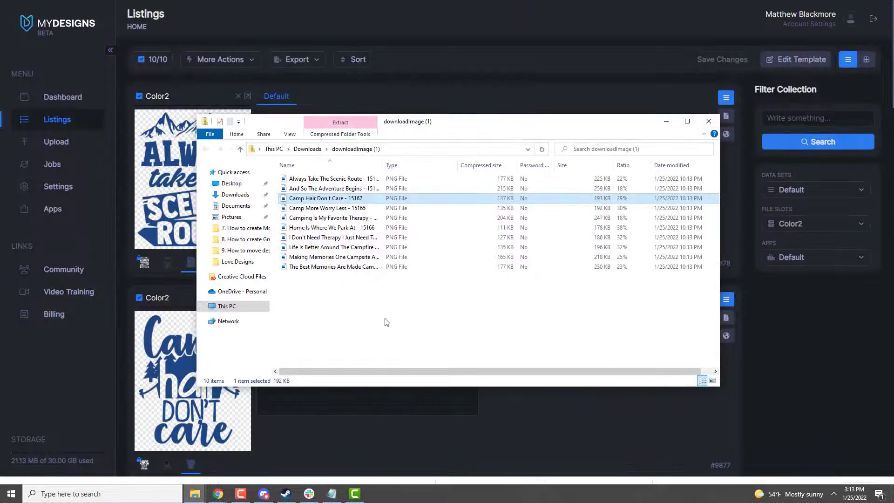